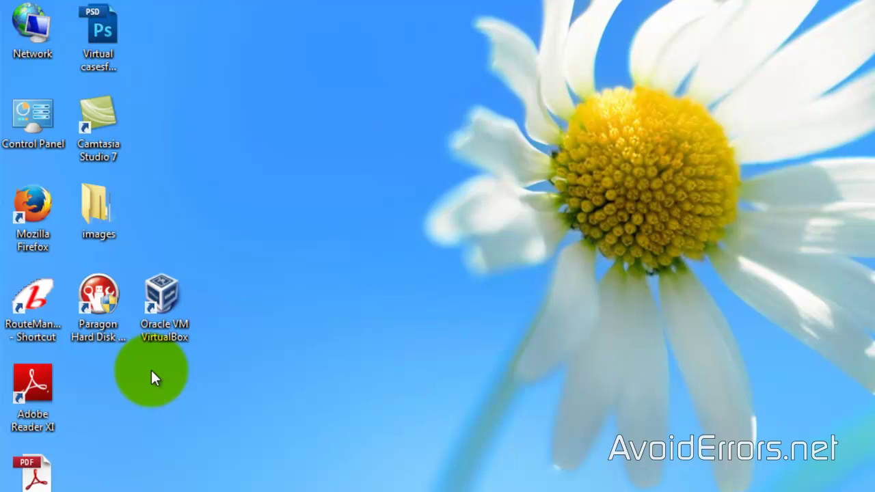
# Step: Launch Paragon and start a P2V copy of disk 0 with System Reserved and Local Disk (C:) as sources
pyautogui.doubleClick(82, 326)
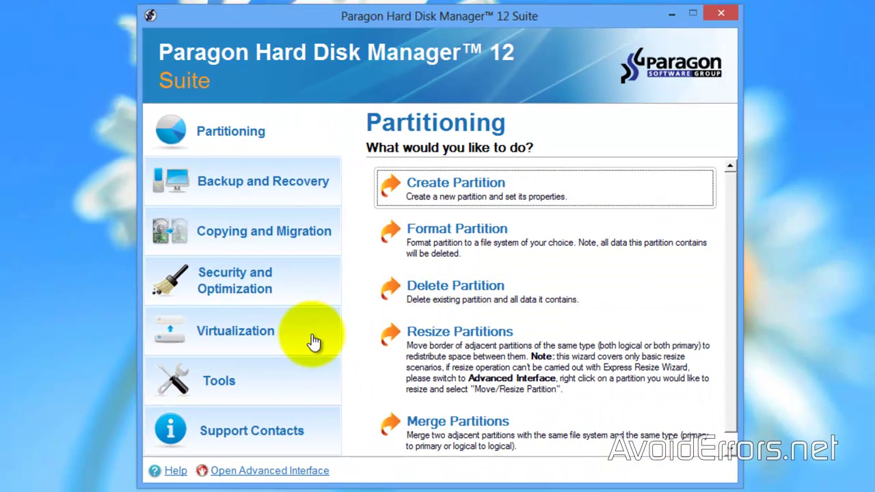
pyautogui.click(313, 341)
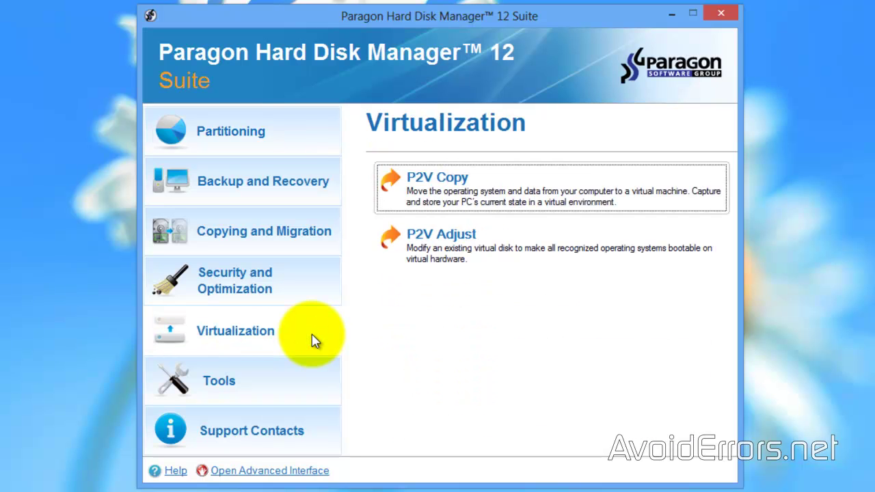
pyautogui.click(384, 209)
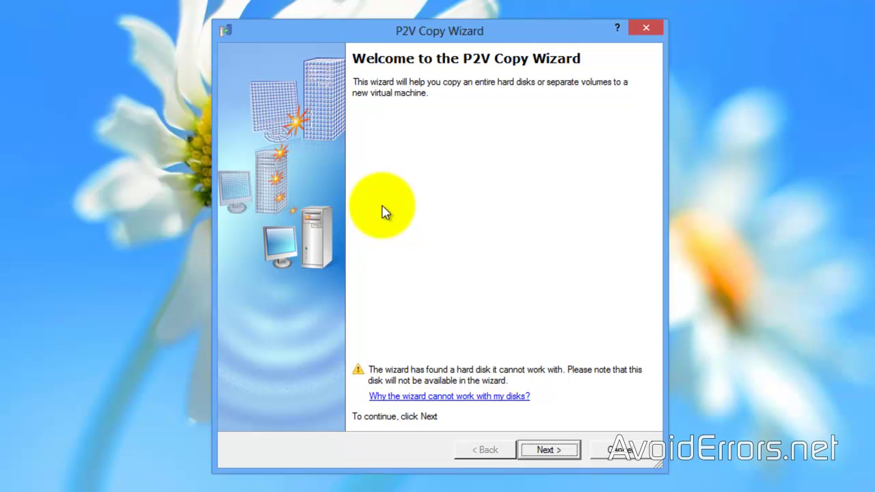
pyautogui.click(536, 456)
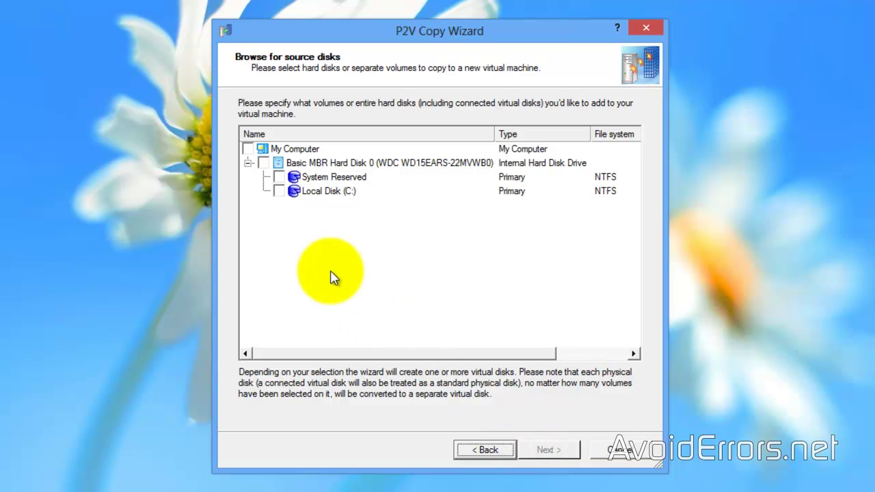
pyautogui.click(278, 192)
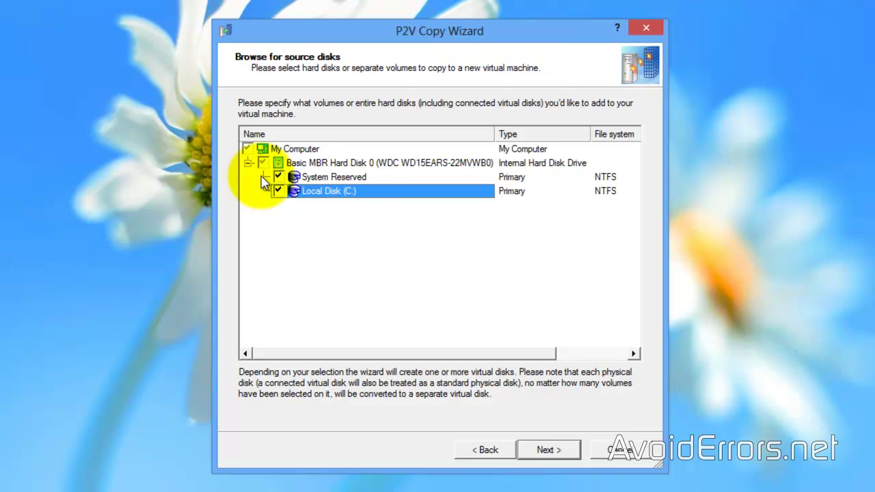
pyautogui.click(538, 457)
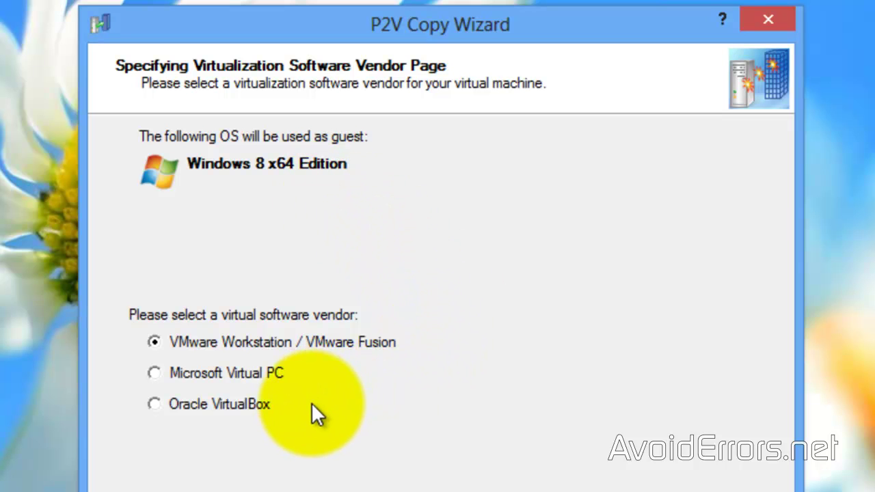
# Step: Choose Oracle VirtualBox as the vendor and keep the default machine and virtual disk properties
pyautogui.click(152, 403)
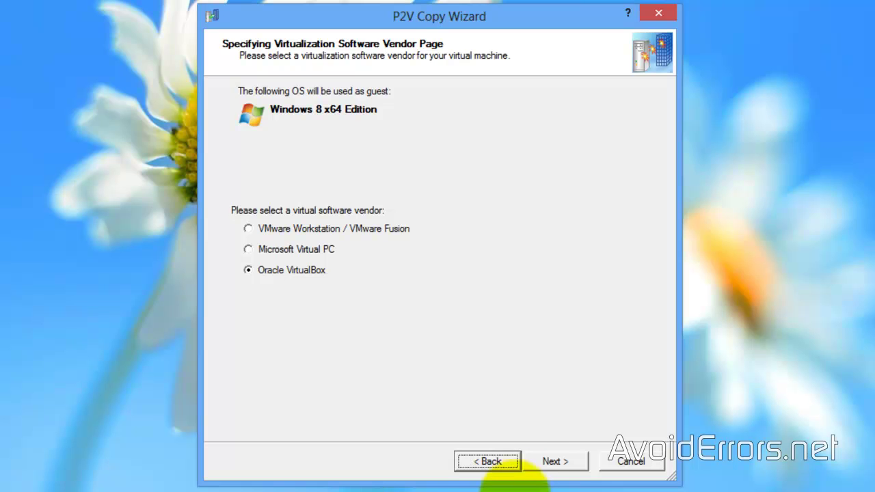
pyautogui.click(528, 468)
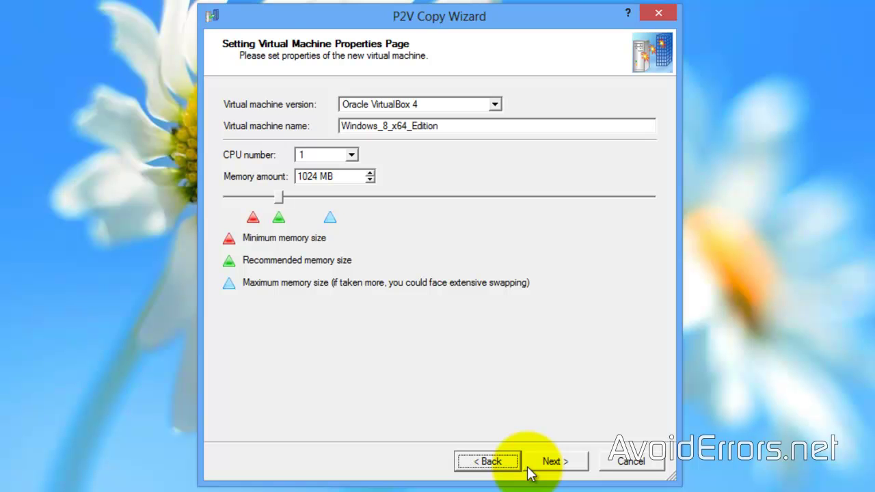
pyautogui.click(530, 470)
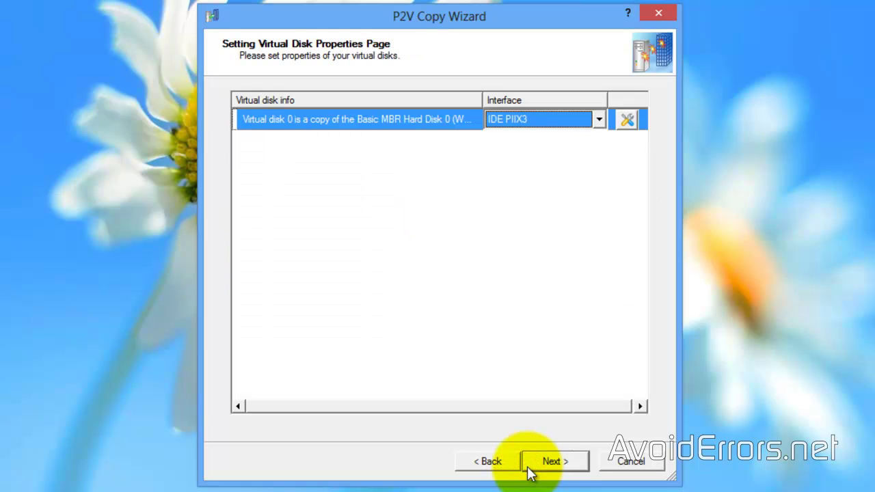
pyautogui.click(530, 470)
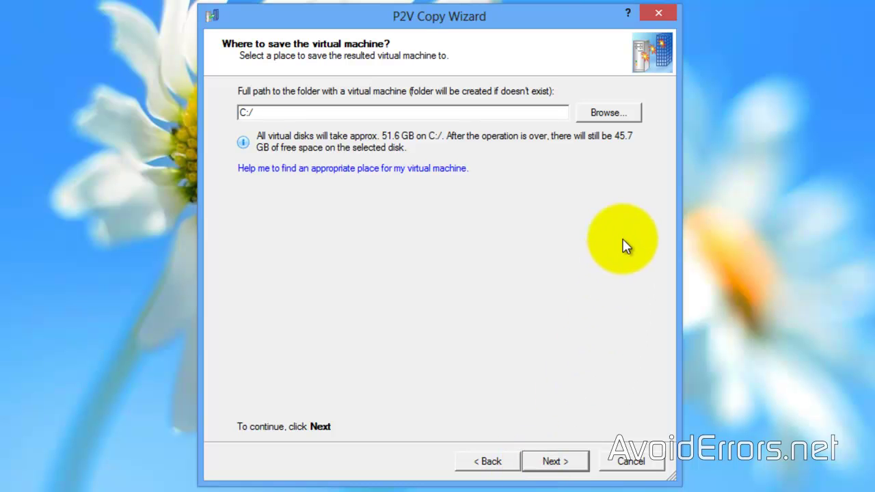
# Step: Save the virtual machine to the user's Desktop folder and run the physical-to-virtual copy
pyautogui.click(627, 114)
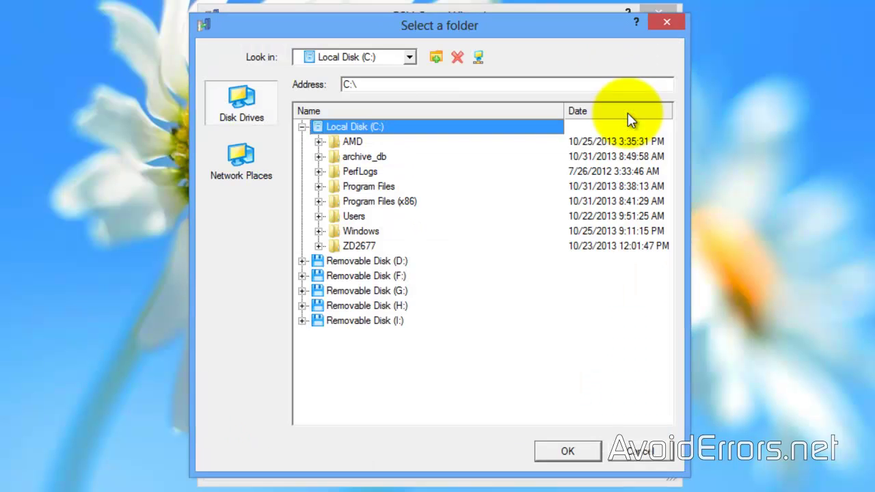
pyautogui.click(354, 216)
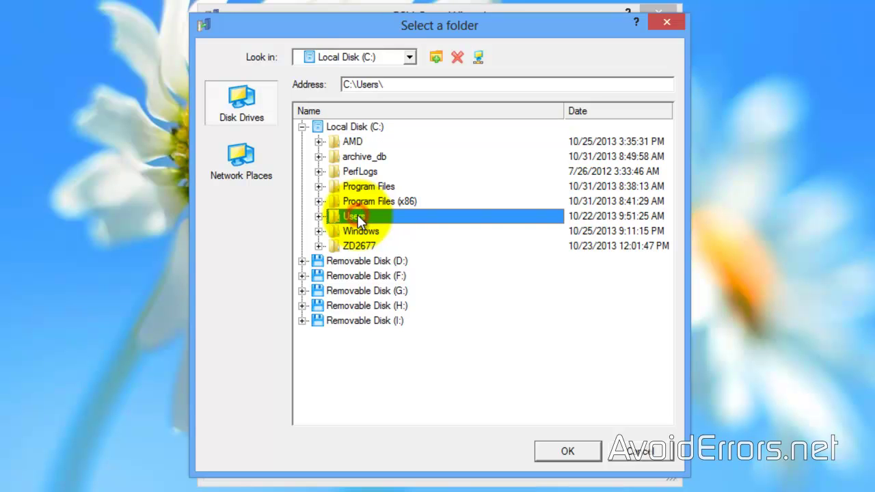
pyautogui.click(319, 216)
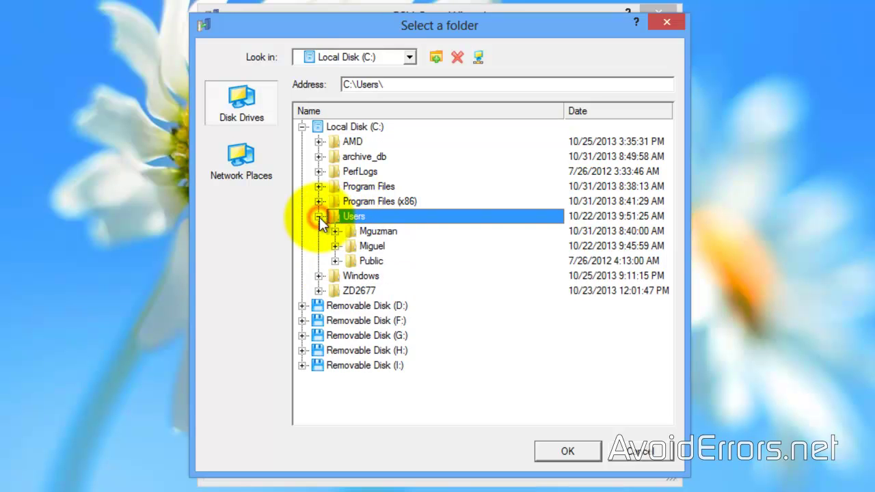
pyautogui.click(373, 233)
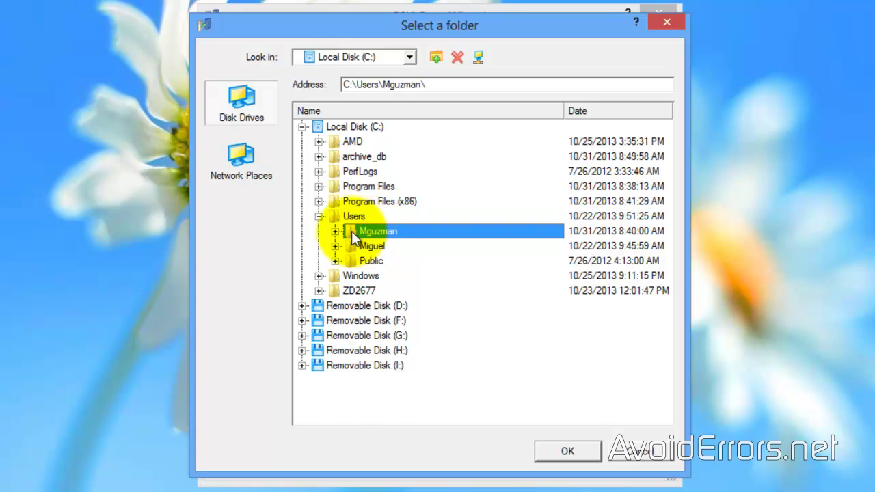
pyautogui.click(335, 232)
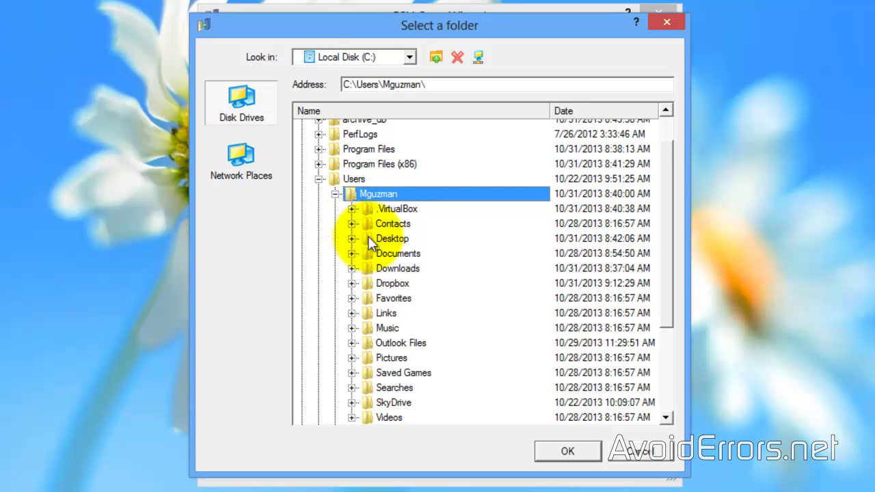
pyautogui.click(387, 239)
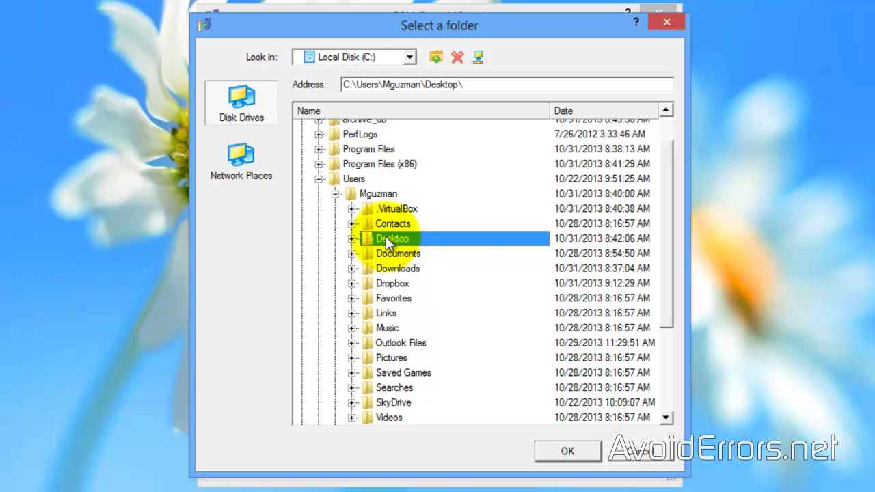
pyautogui.click(556, 453)
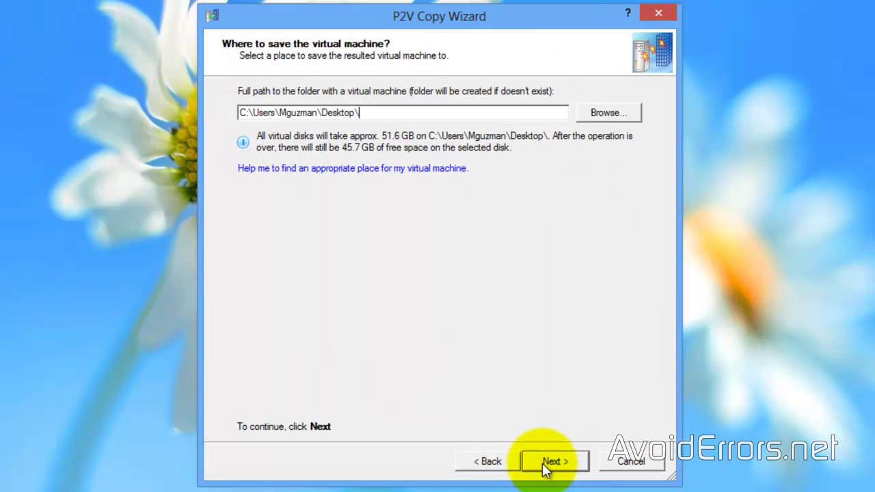
pyautogui.click(528, 465)
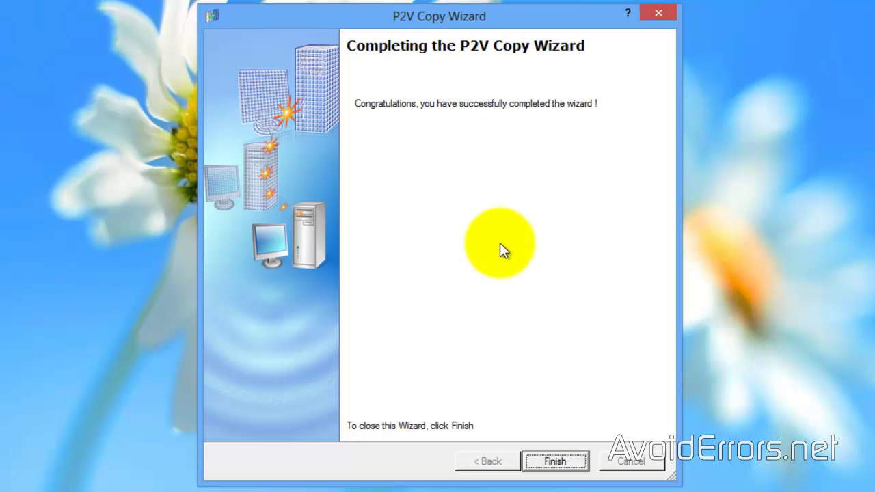
# Step: Close the finished P2V wizard and launch Oracle VM VirtualBox from its desktop shortcut
pyautogui.click(535, 462)
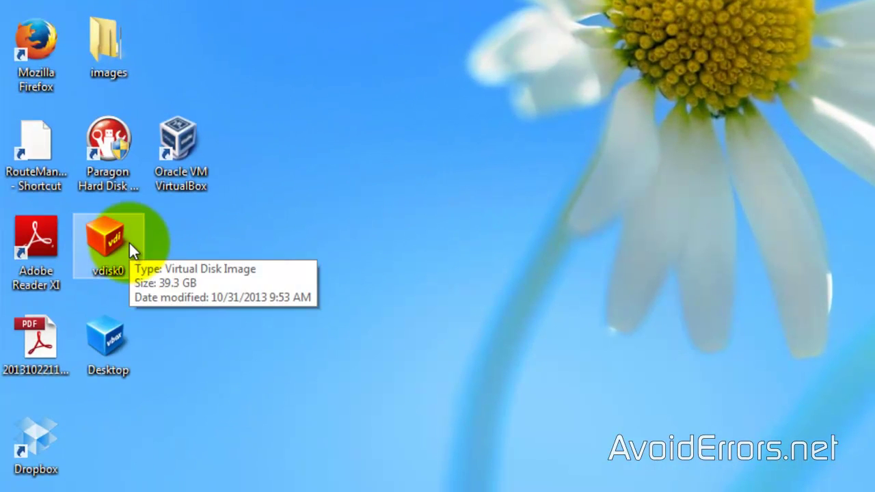
pyautogui.doubleClick(189, 178)
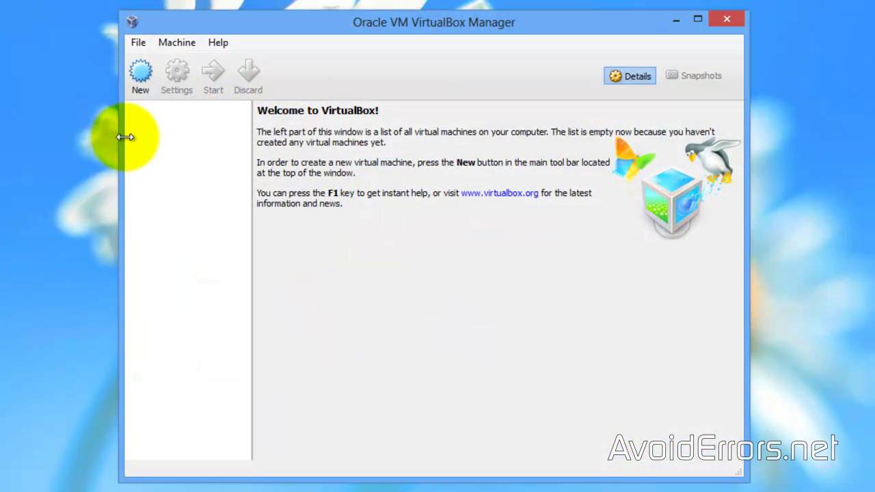
# Step: Start a new virtual machine named Windows-8 with Windows 8 (64 bit) as its version
pyautogui.click(138, 74)
pyautogui.write('Windows-8')
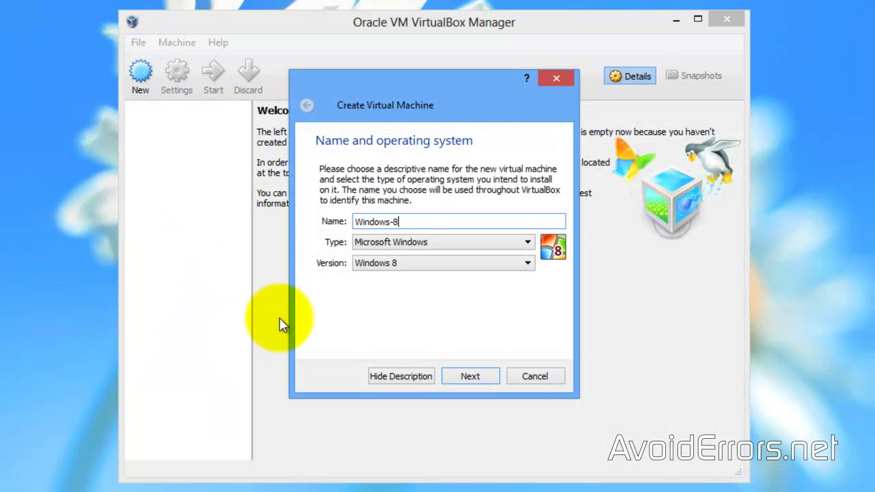
pyautogui.click(525, 264)
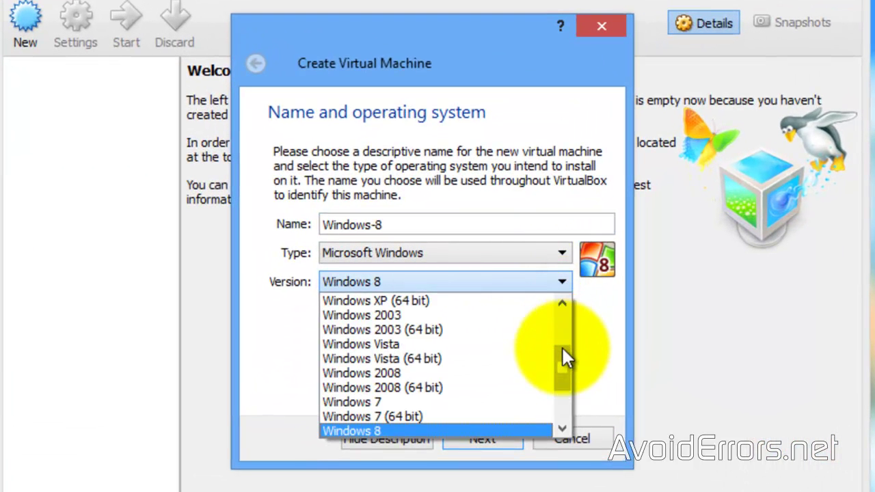
pyautogui.moveTo(562, 355); pyautogui.dragTo(565, 373)
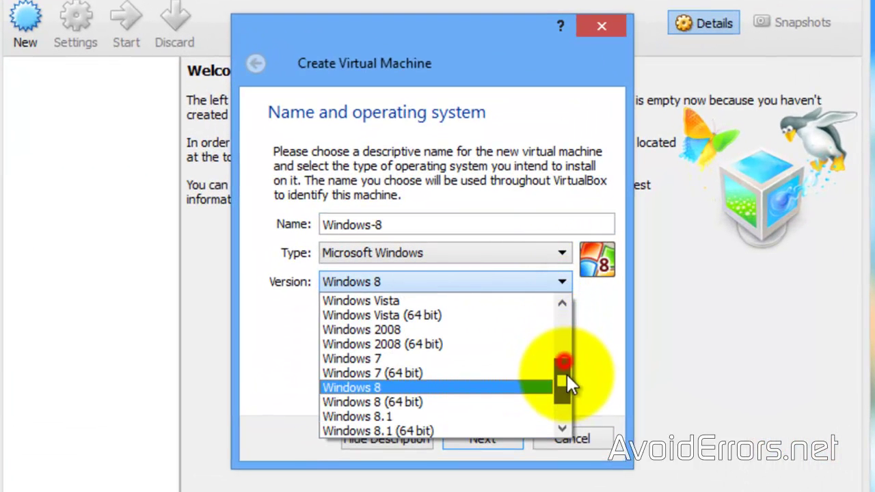
pyautogui.click(481, 402)
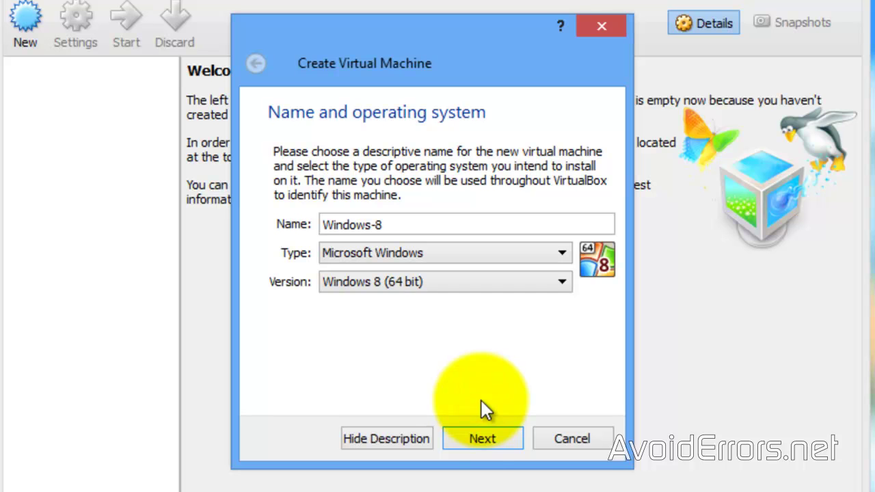
# Step: Set the Windows-8 machine's memory to 1024 MB
pyautogui.click(462, 433)
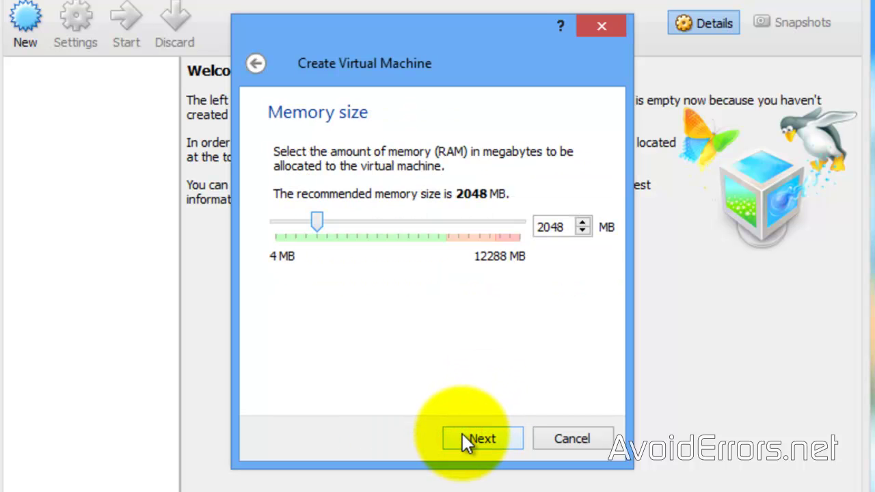
pyautogui.moveTo(565, 226); pyautogui.dragTo(537, 232)
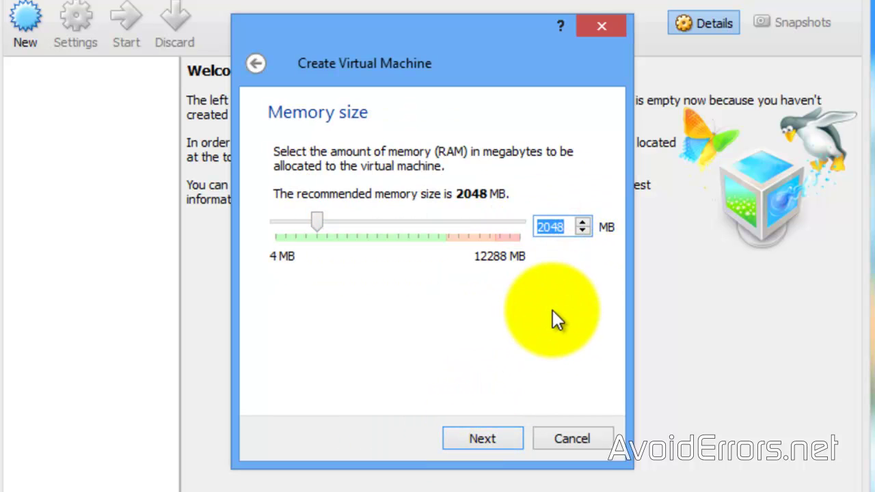
pyautogui.write('1024')
# Step: Attach the existing vdisk0.vdi as the hard drive and create the machine
pyautogui.click(520, 438)
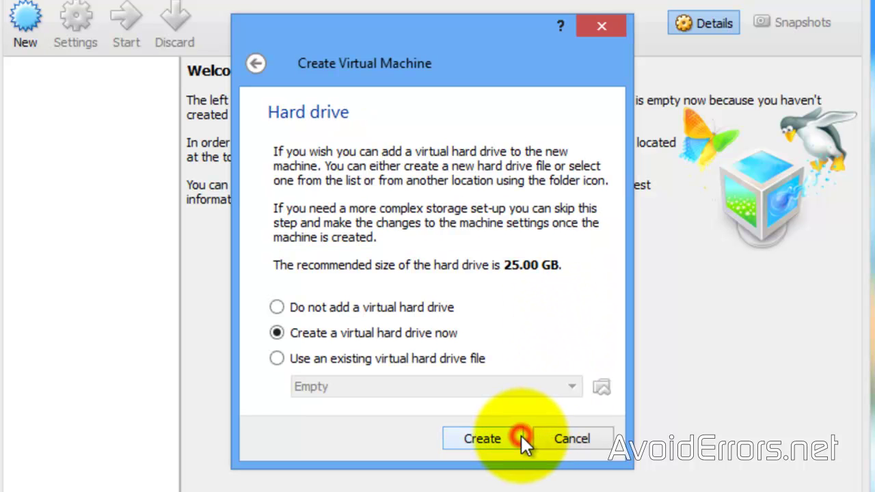
pyautogui.click(275, 359)
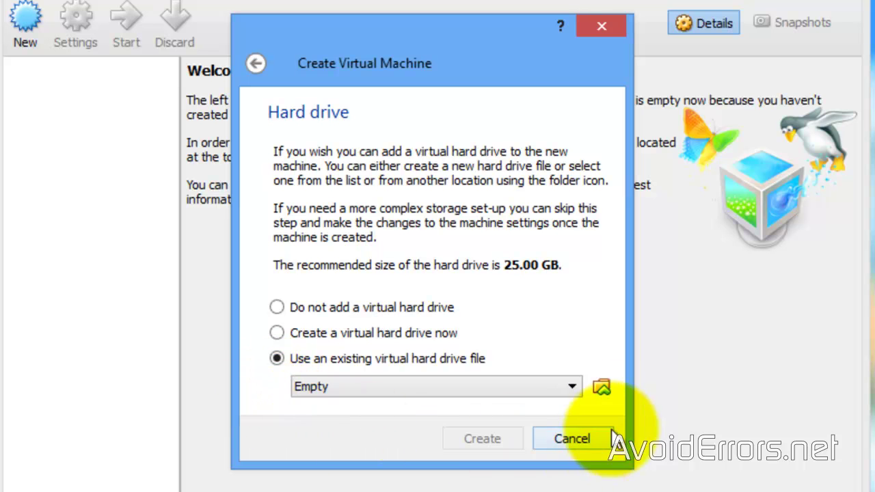
pyautogui.click(602, 388)
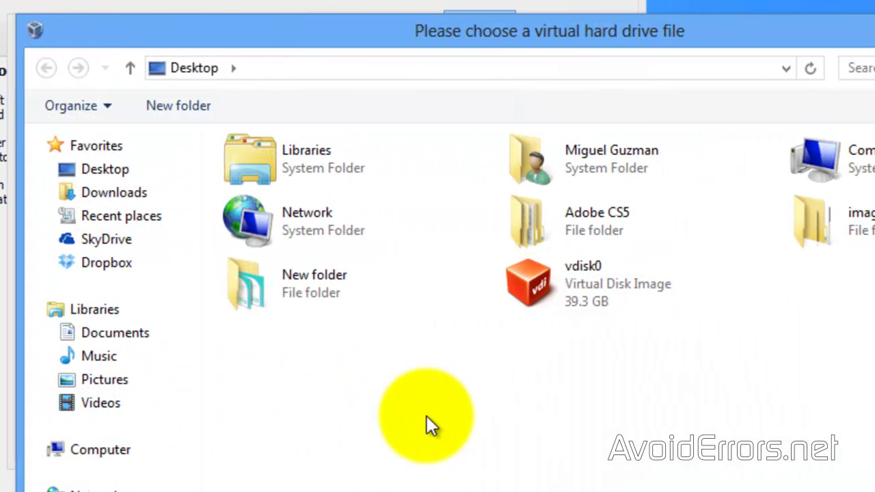
pyautogui.click(582, 281)
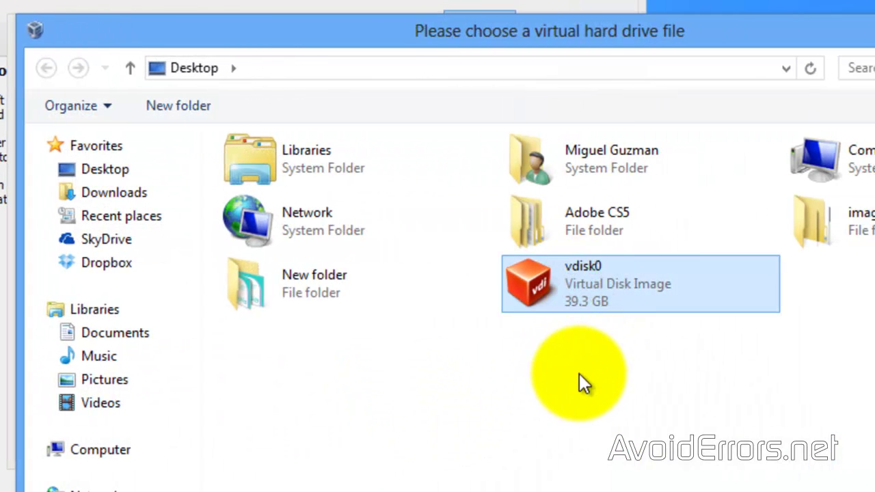
pyautogui.doubleClick(589, 291)
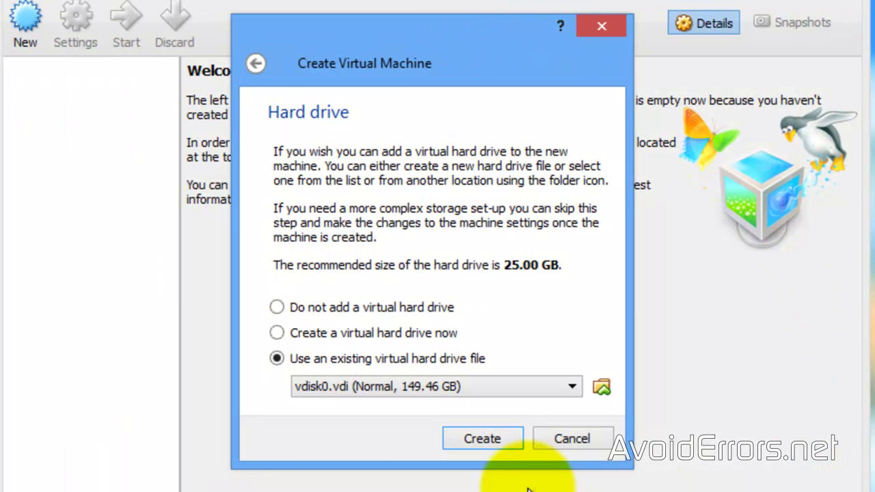
pyautogui.click(508, 438)
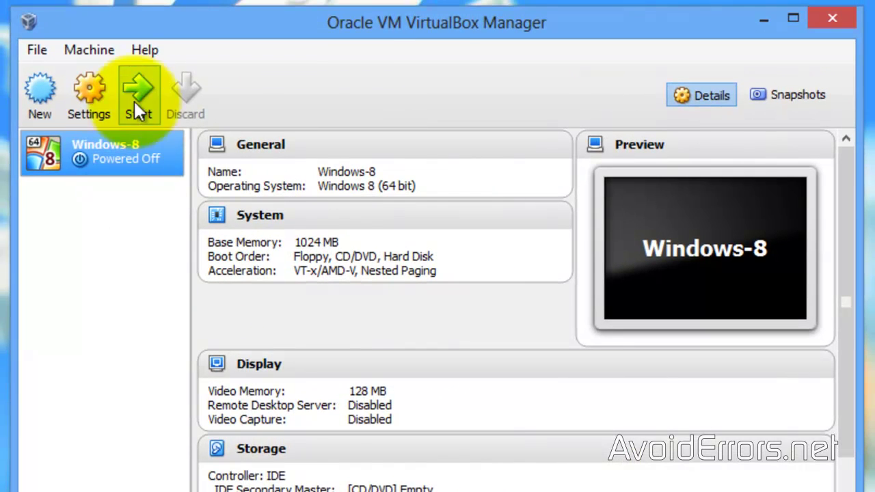
# Step: Start the Windows-8 VM and move its window more centrally while Windows boots
pyautogui.click(137, 87)
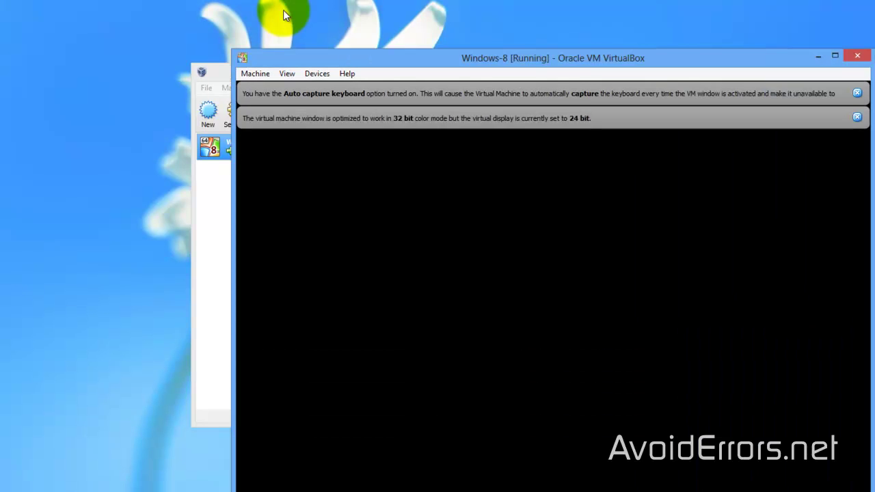
pyautogui.moveTo(371, 61); pyautogui.dragTo(247, 27)
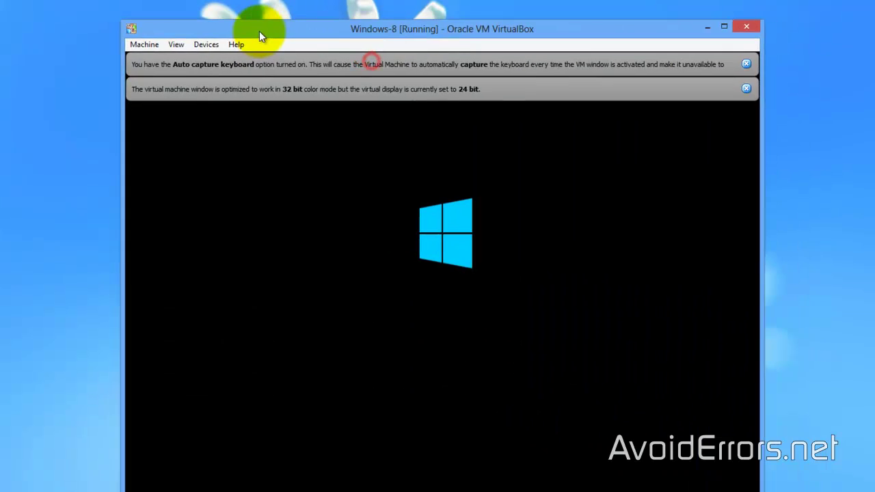